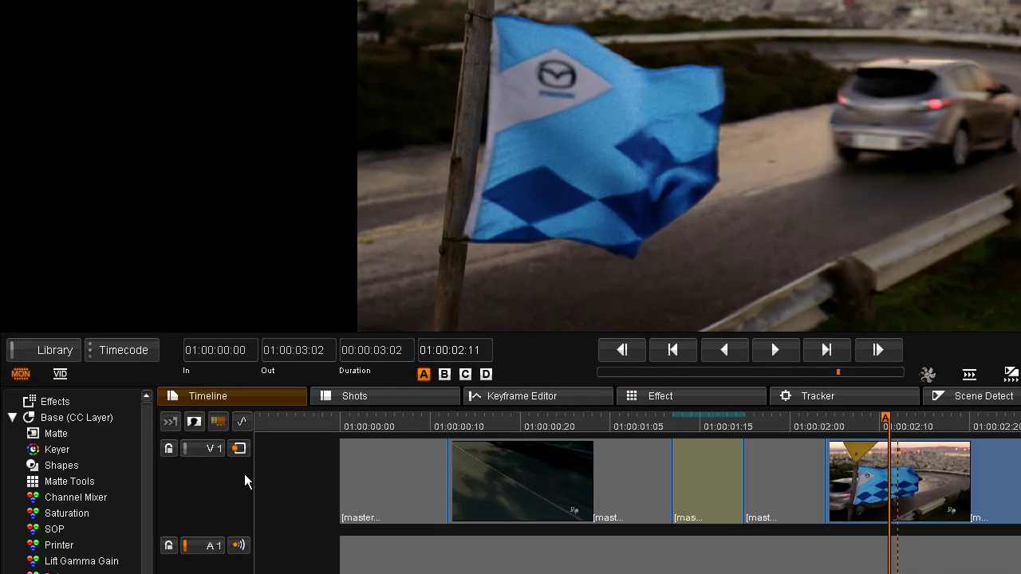
{"action": "left_click", "coordinate": [238, 423]}
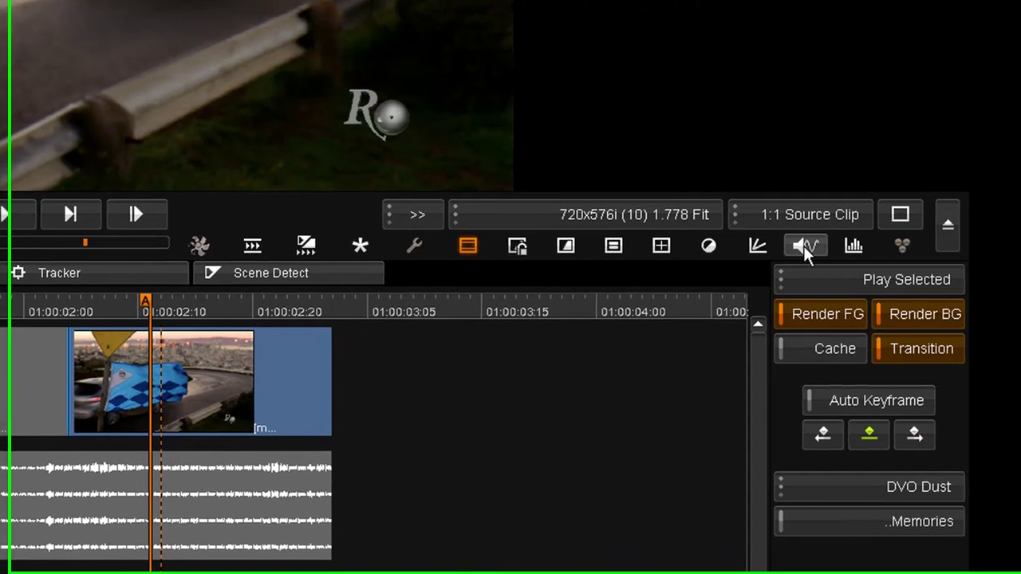
Step: Show the audio waveform scope beside the viewer and move the playhead back to about 01:00:01:11
{"action": "left_click", "coordinate": [790, 250]}
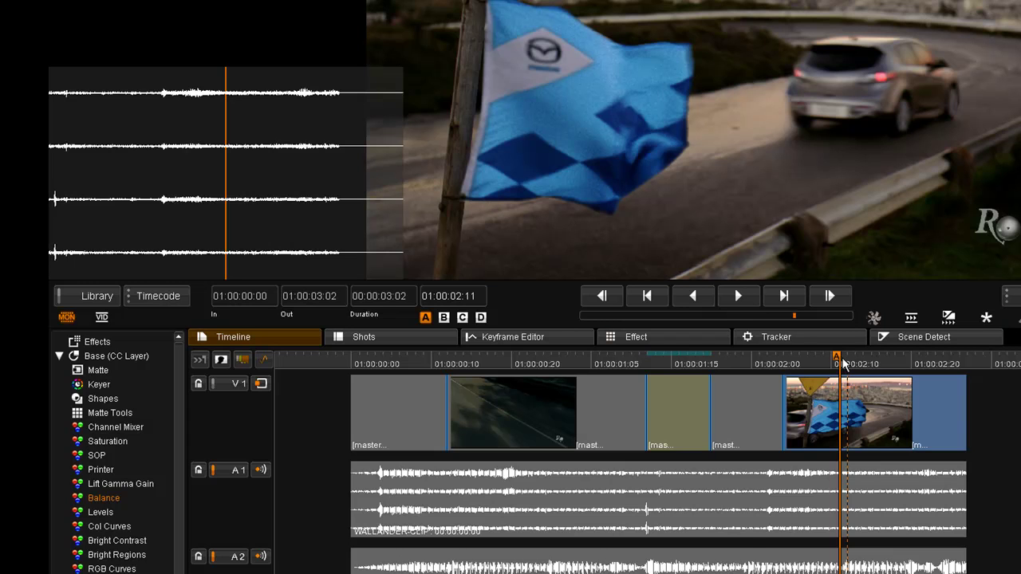
{"action": "left_click_drag", "start_coordinate": [843, 363], "coordinate": [645, 413]}
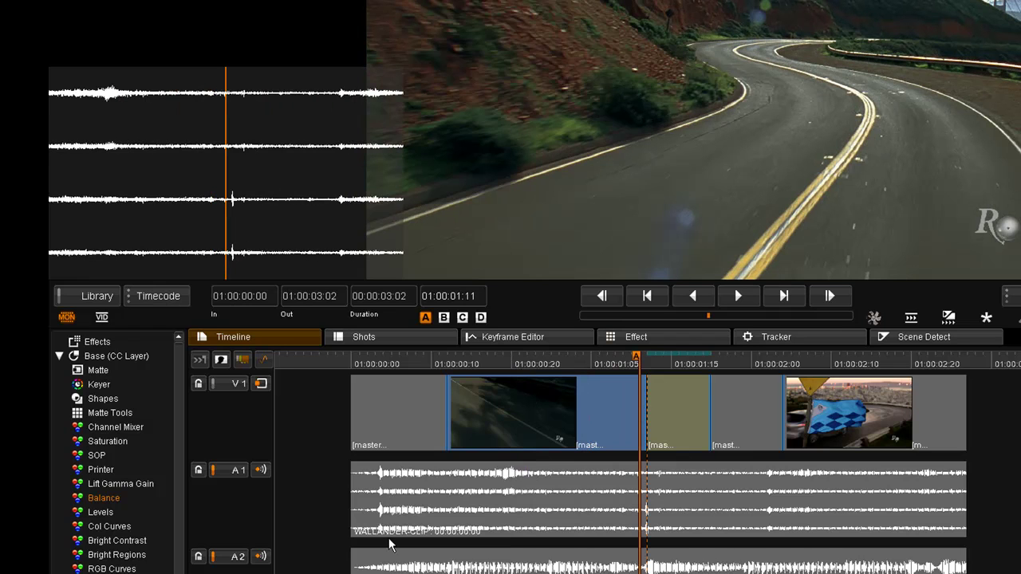
Step: Switch the scope via A1's speaker icon, scrub to the mountain-road shot, and open the Library
{"action": "left_click", "coordinate": [260, 470]}
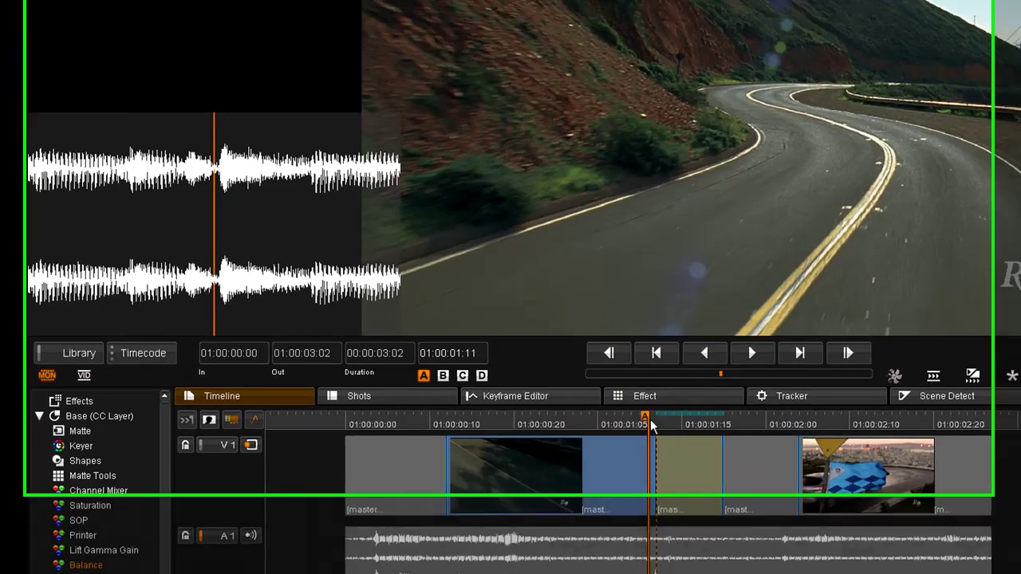
{"action": "left_click_drag", "start_coordinate": [642, 359], "coordinate": [670, 361]}
{"action": "left_click_drag", "start_coordinate": [692, 502], "coordinate": [662, 524]}
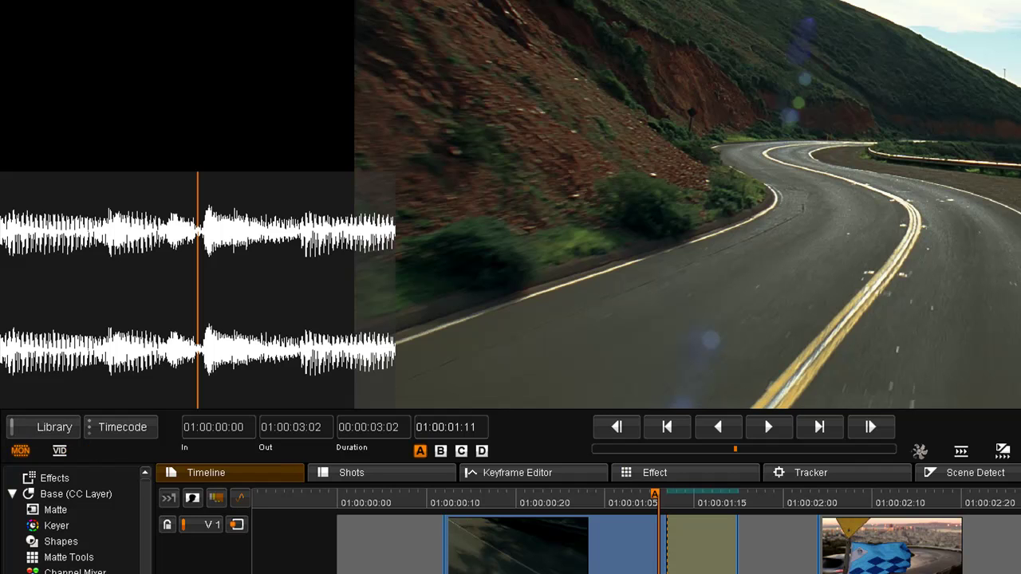
{"action": "left_click", "coordinate": [41, 427]}
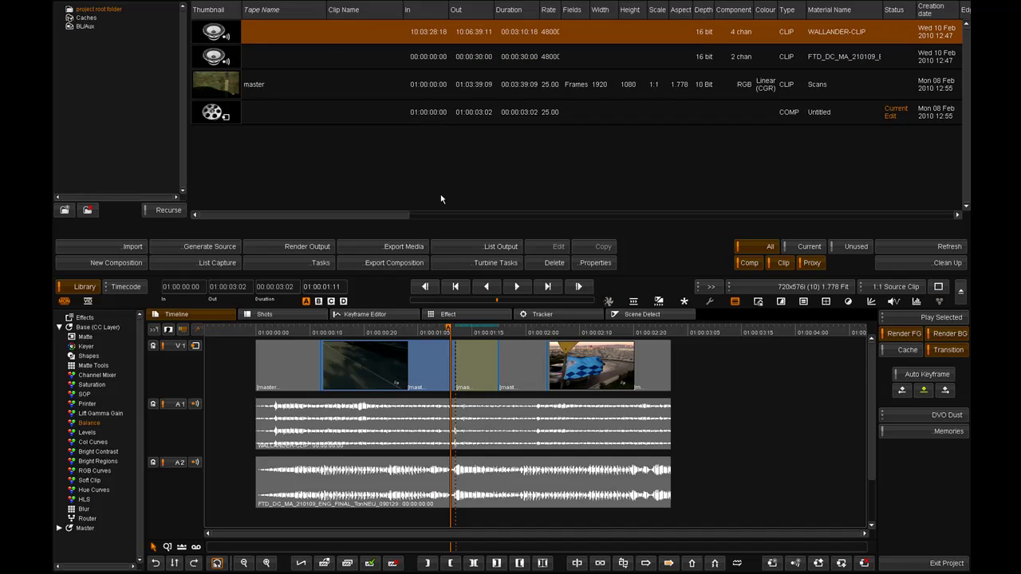
Step: Open WALLANDER-CLIP's Edit Properties and keep input C1 patched to output C1
{"action": "left_click", "coordinate": [590, 264]}
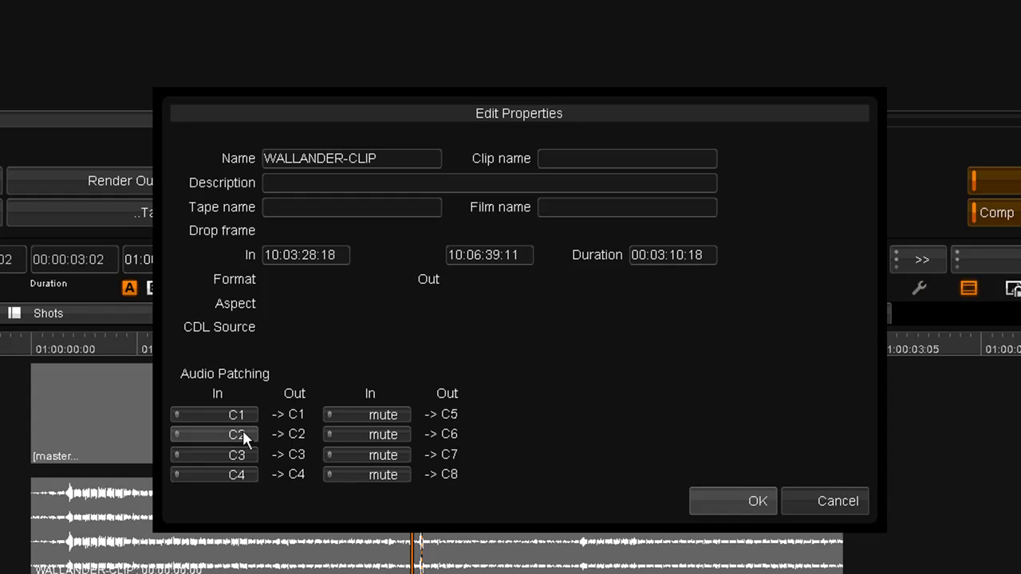
{"action": "left_click", "coordinate": [200, 421]}
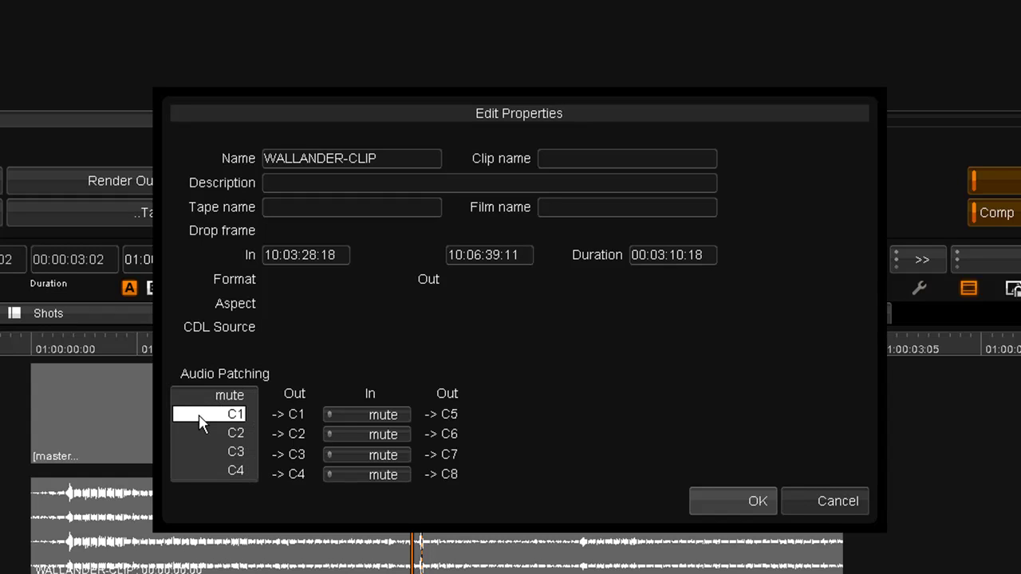
{"action": "left_click", "coordinate": [201, 414]}
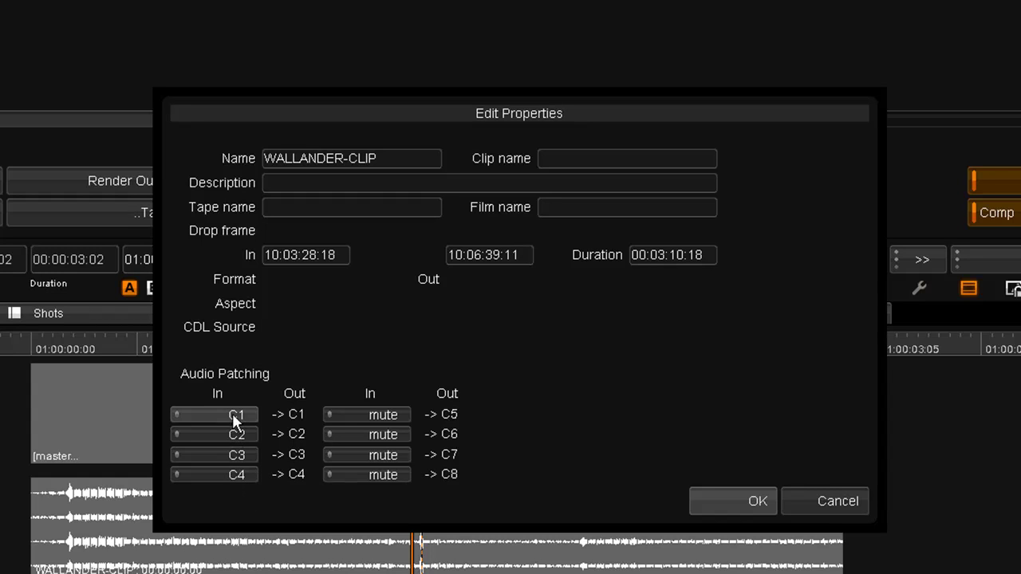
Step: Try routing inputs C3 and C4 to outputs C1 and C2, then return C2 to output C2
{"action": "left_click", "coordinate": [216, 453]}
{"action": "left_click", "coordinate": [216, 453]}
{"action": "left_click", "coordinate": [220, 415]}
{"action": "left_click", "coordinate": [215, 450]}
{"action": "left_click", "coordinate": [215, 434]}
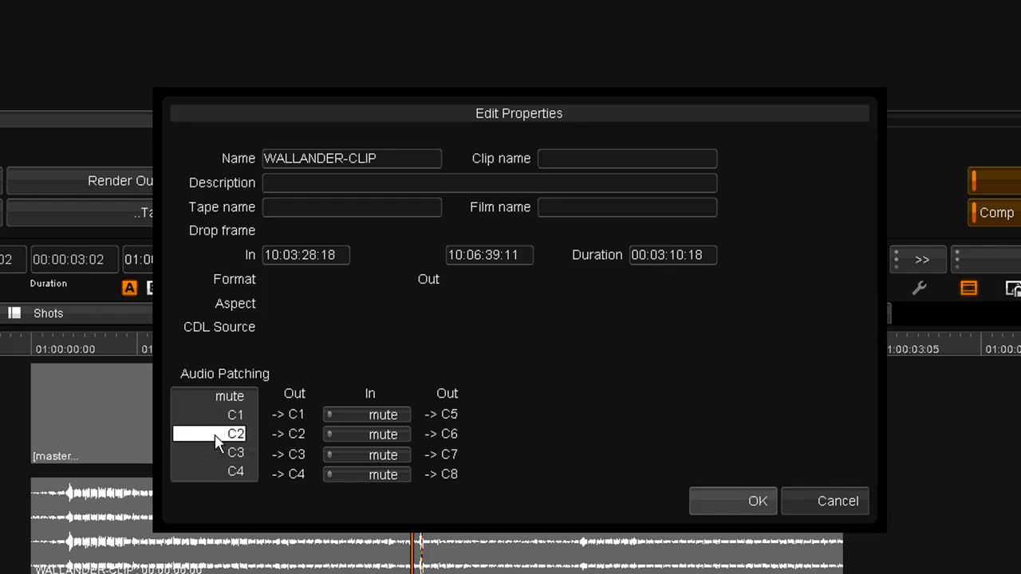
{"action": "left_click", "coordinate": [212, 474]}
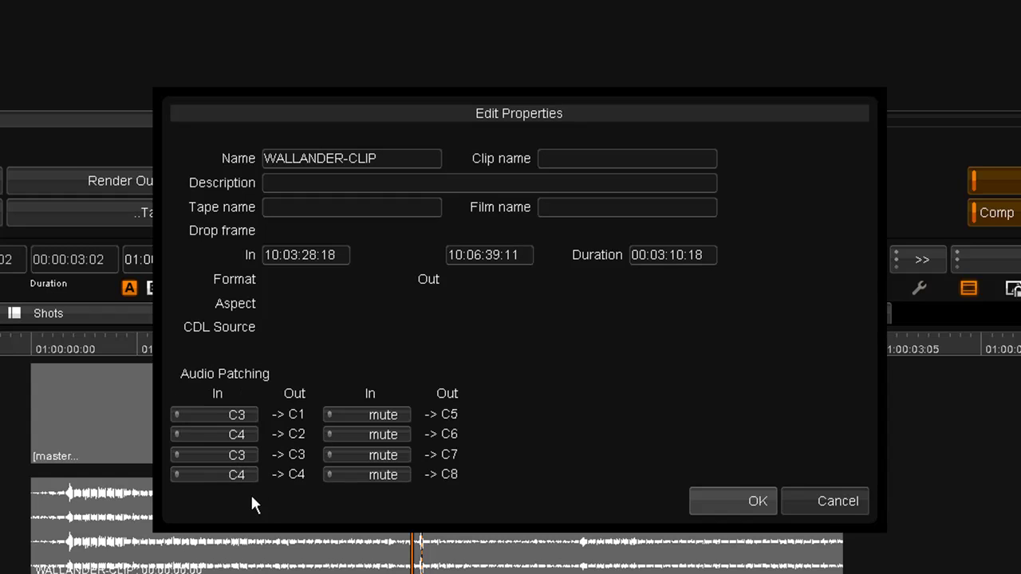
{"action": "left_click", "coordinate": [224, 434]}
{"action": "left_click", "coordinate": [228, 421]}
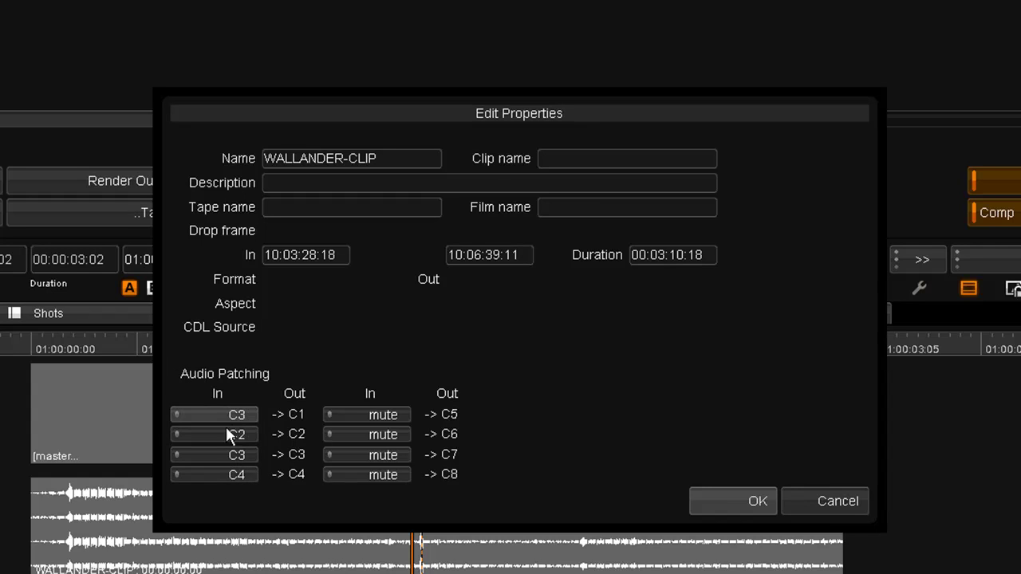
Step: Restore outputs C1 and C2 to inputs C1 and C2 after testing C3, C1 and mute
{"action": "left_click", "coordinate": [230, 432]}
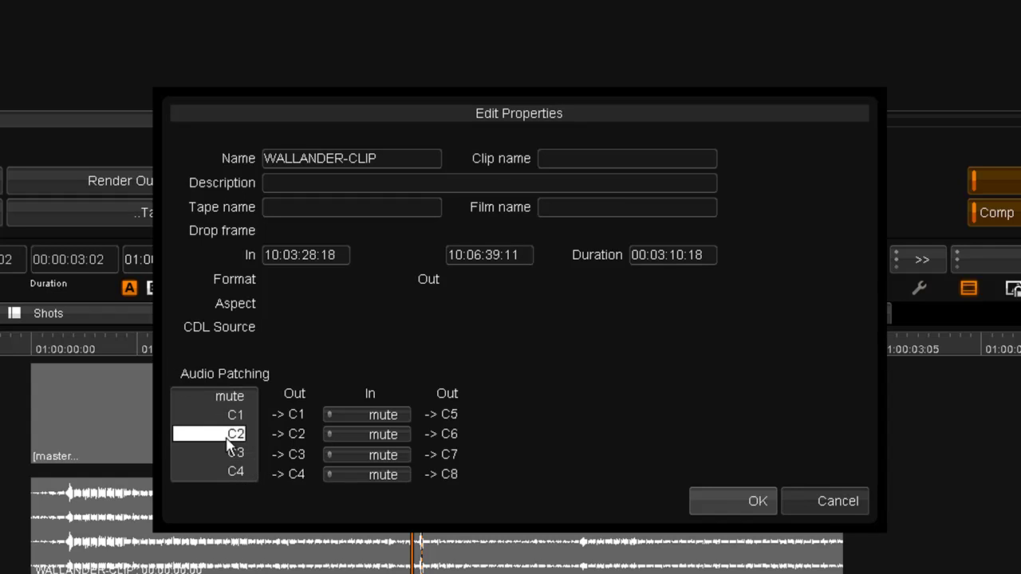
{"action": "left_click", "coordinate": [226, 451]}
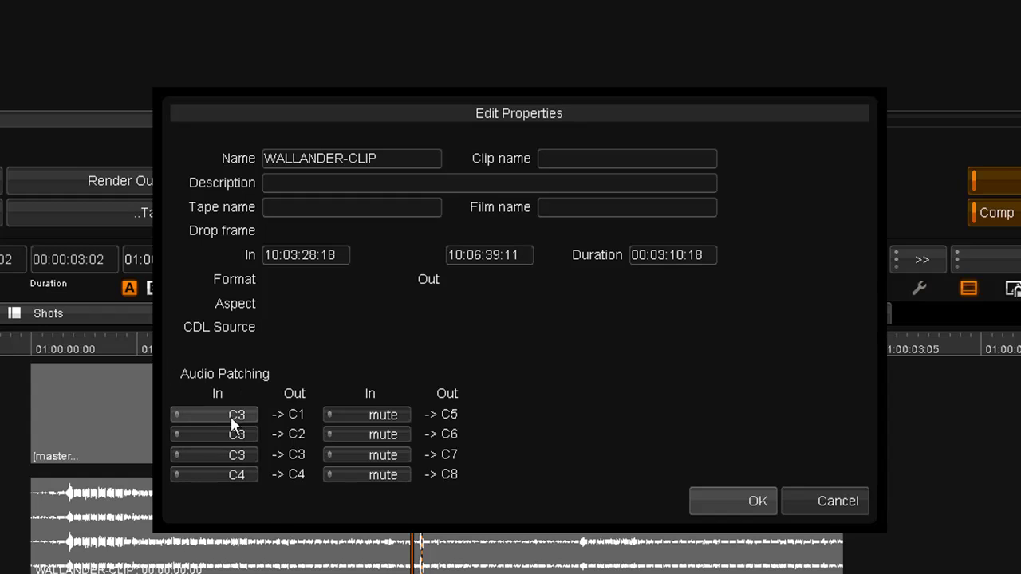
{"action": "left_click", "coordinate": [231, 416]}
{"action": "left_click", "coordinate": [232, 376]}
{"action": "left_click", "coordinate": [226, 431]}
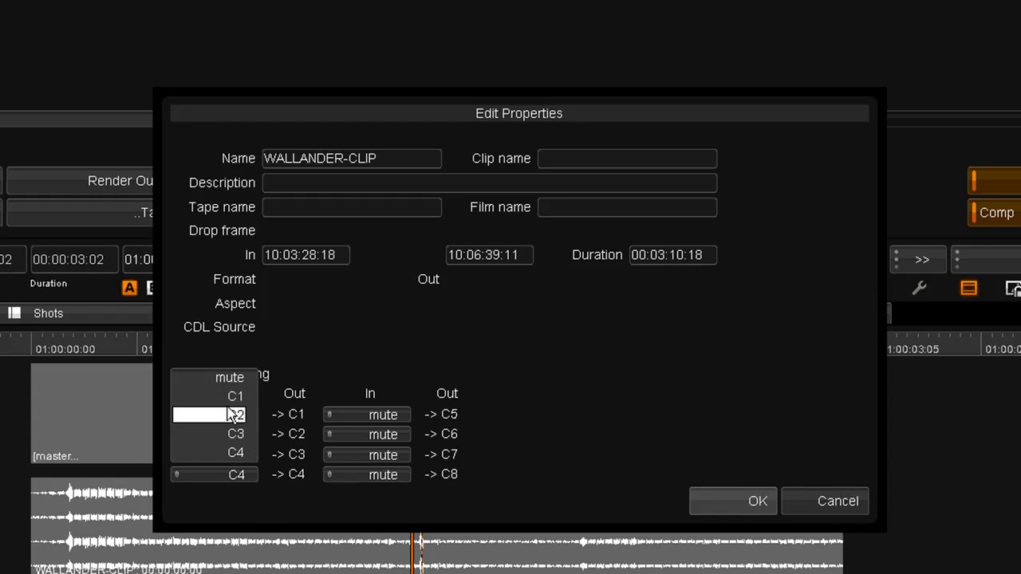
{"action": "left_click", "coordinate": [230, 396]}
{"action": "left_click", "coordinate": [232, 436]}
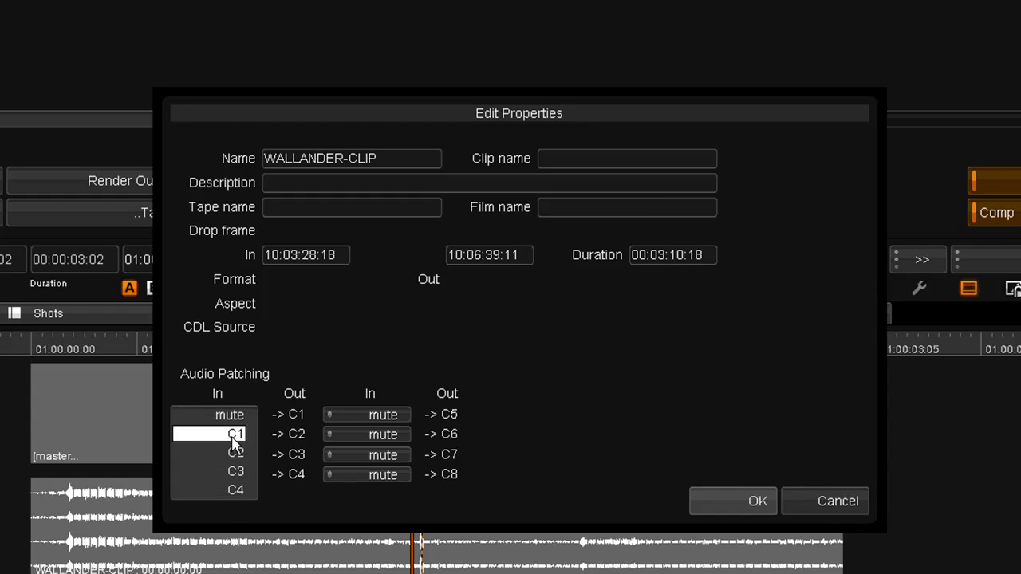
{"action": "left_click", "coordinate": [228, 450]}
{"action": "left_click", "coordinate": [227, 434]}
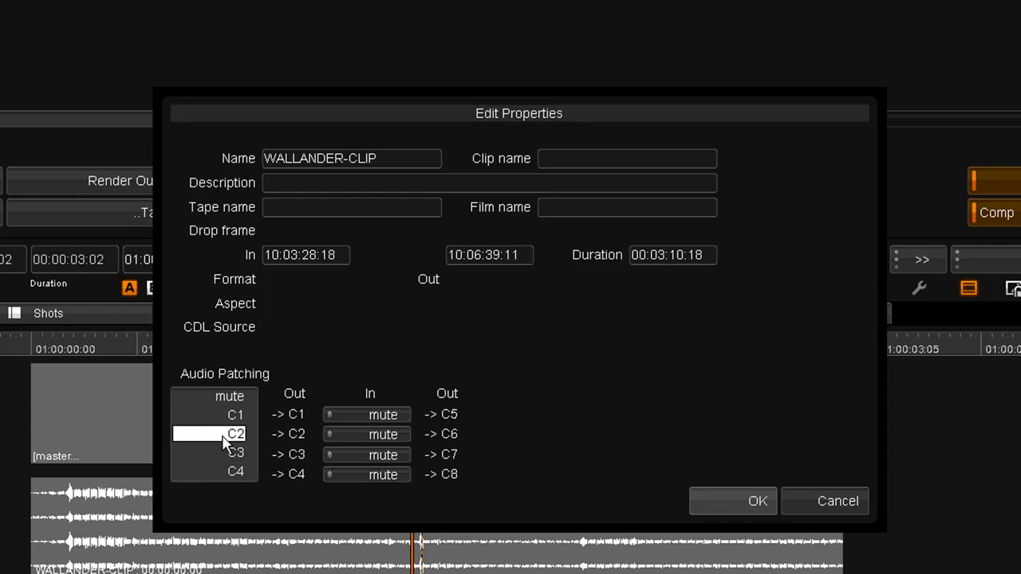
{"action": "left_click", "coordinate": [223, 395]}
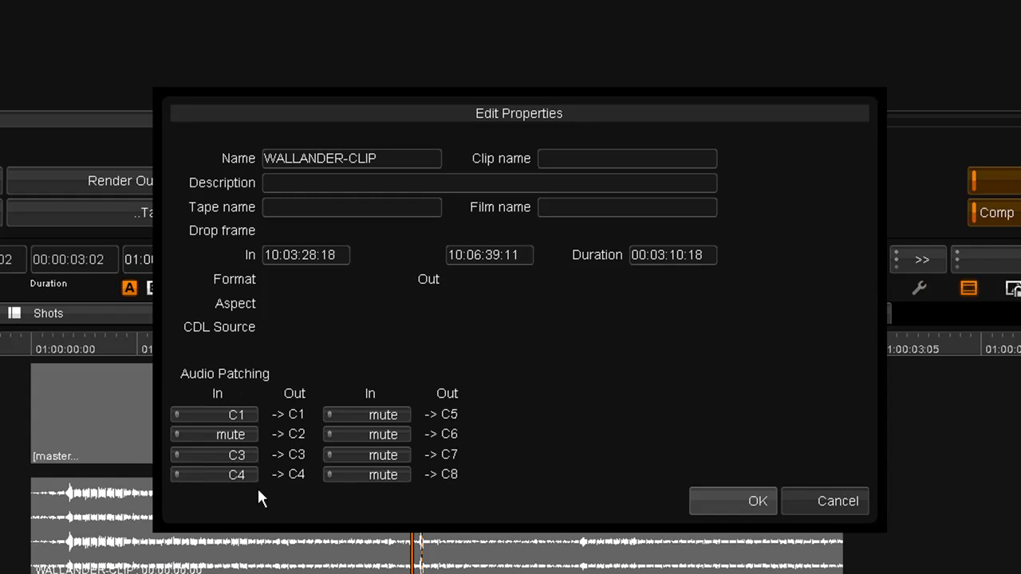
{"action": "left_click", "coordinate": [231, 435]}
{"action": "left_click", "coordinate": [227, 470]}
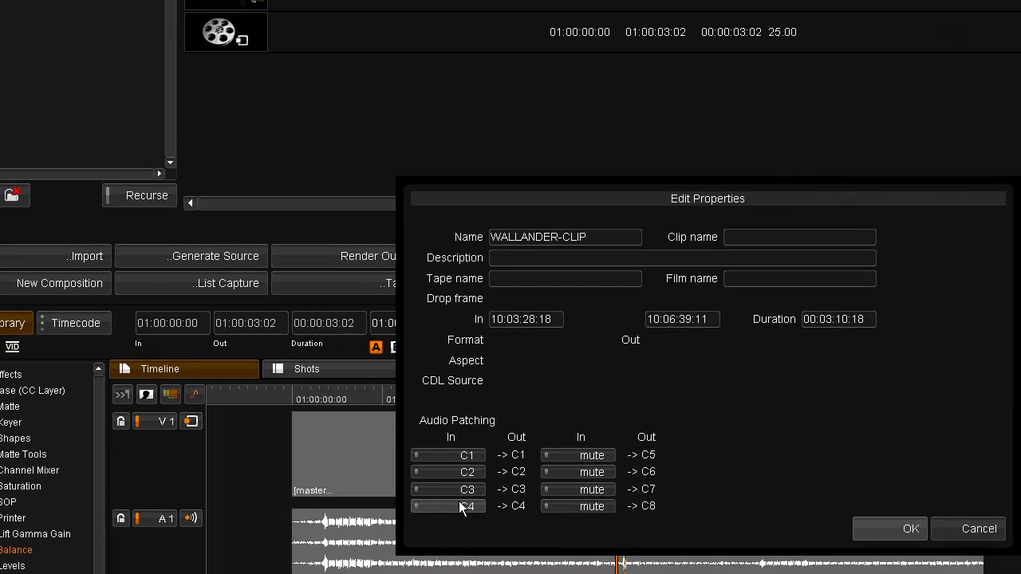
Step: Apply WALLANDER-CLIP's patching and open the Untitled composition's properties
{"action": "left_click", "coordinate": [887, 527]}
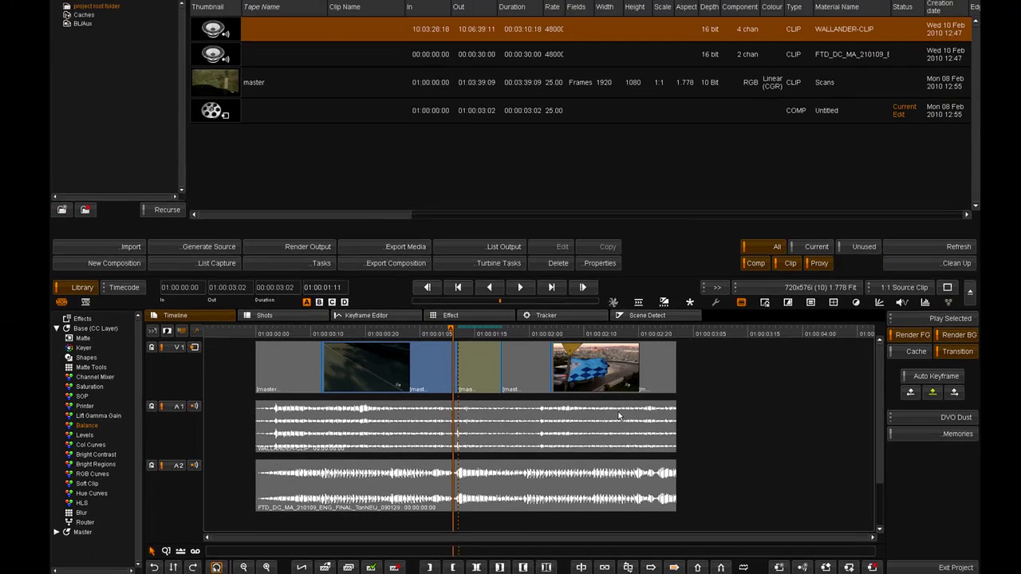
{"action": "left_click", "coordinate": [231, 113]}
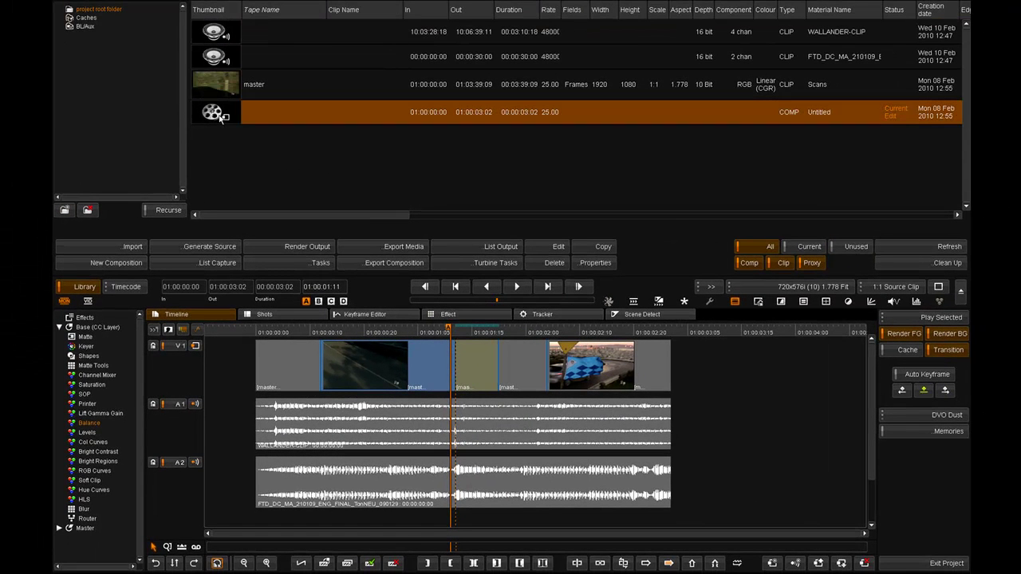
{"action": "left_click", "coordinate": [588, 263]}
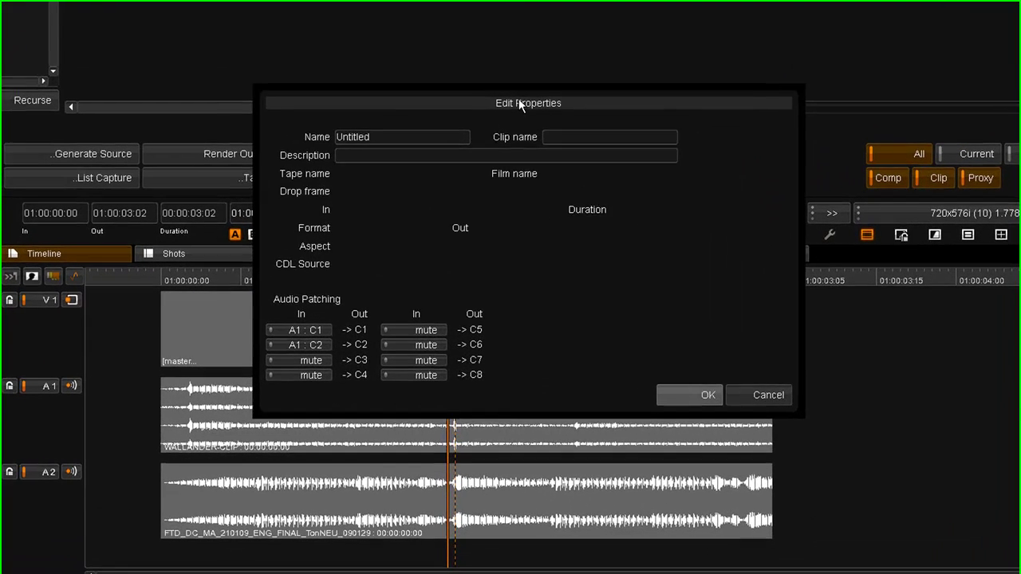
{"action": "left_click_drag", "start_coordinate": [482, 137], "coordinate": [503, 138]}
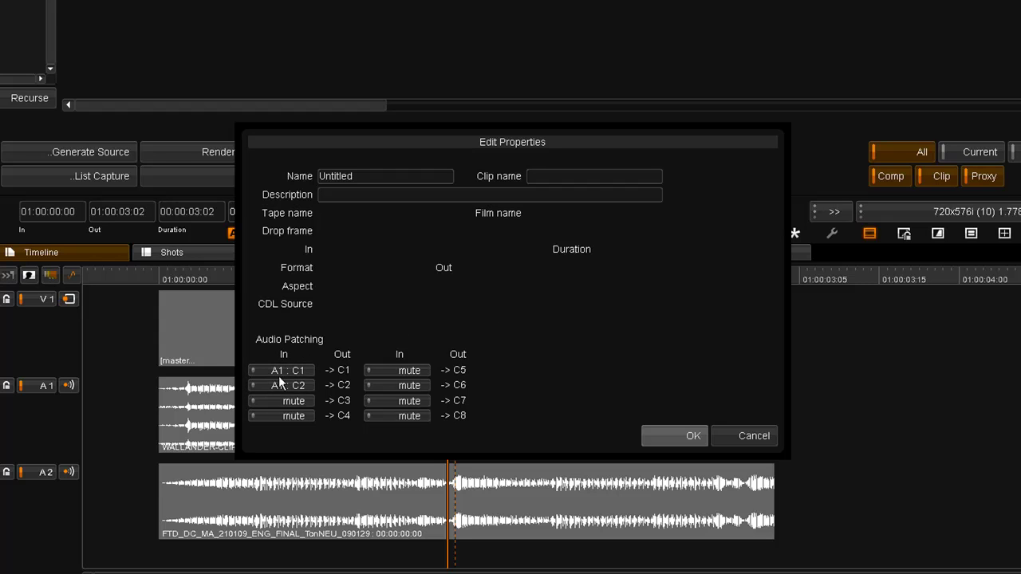
Step: Browse output C3's source list without changing the composition's patching
{"action": "left_click", "coordinate": [272, 400]}
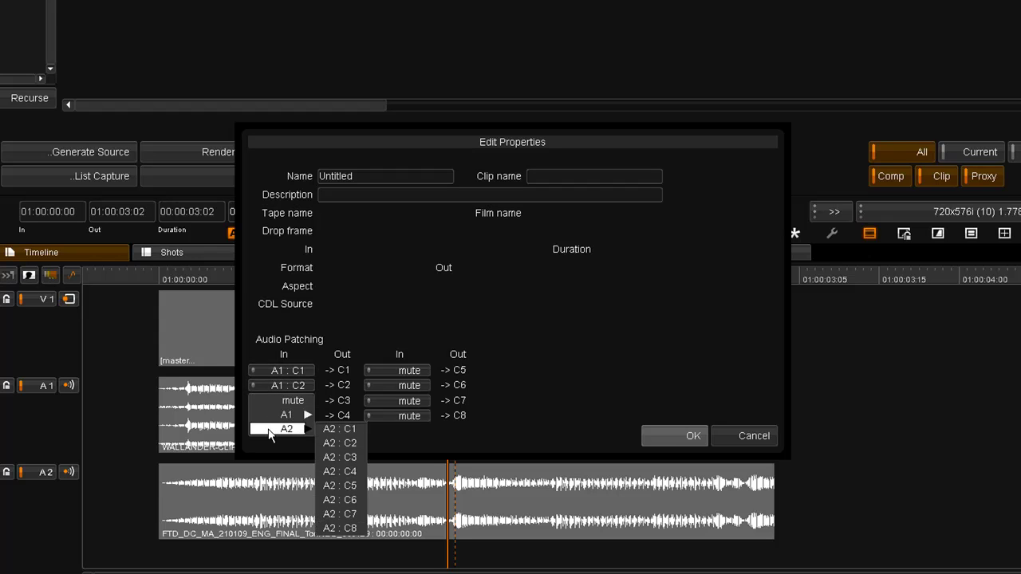
{"action": "left_click", "coordinate": [276, 419]}
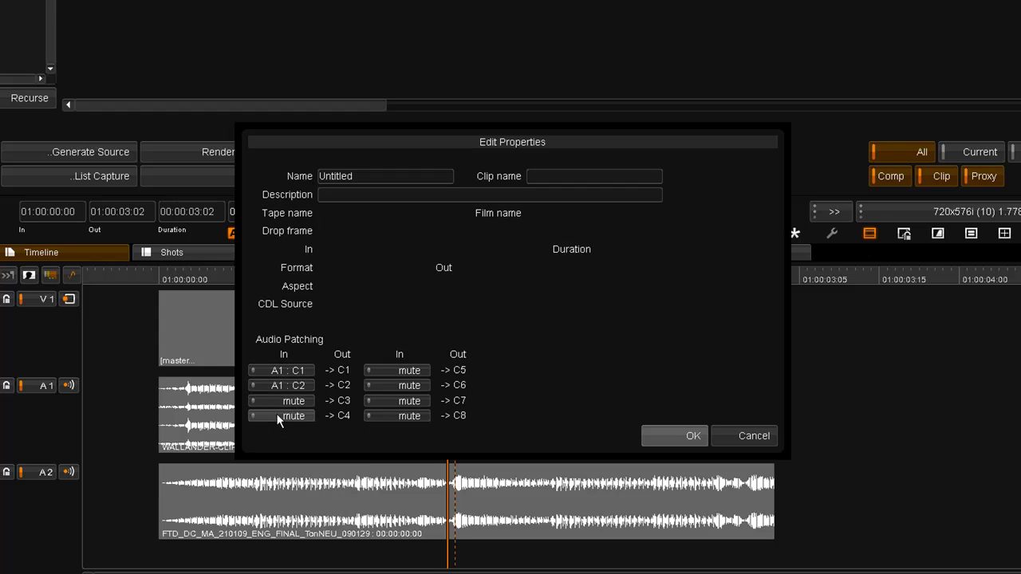
{"action": "left_click", "coordinate": [277, 403]}
{"action": "mouse_move", "coordinate": [279, 421]}
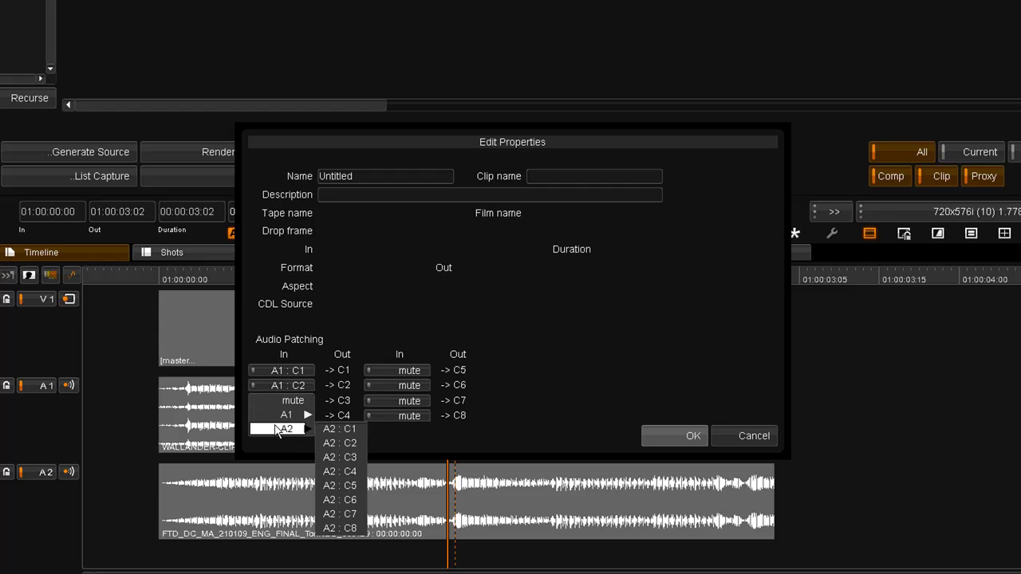
{"action": "left_click", "coordinate": [328, 321]}
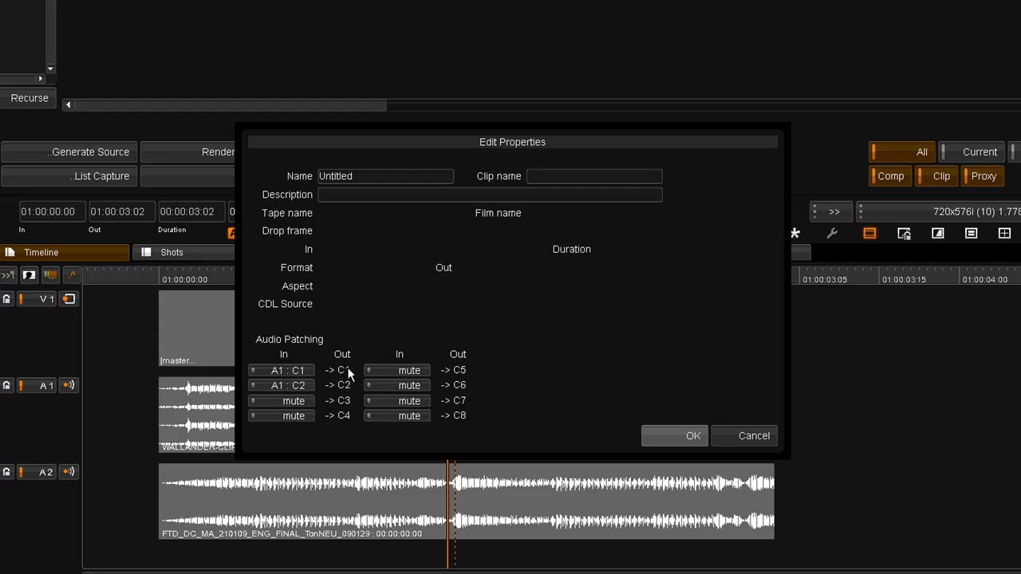
Step: Patch outputs C3 and C4 to A1 : C3 and A1 : C4
{"action": "left_click", "coordinate": [293, 400]}
{"action": "mouse_move", "coordinate": [289, 414]}
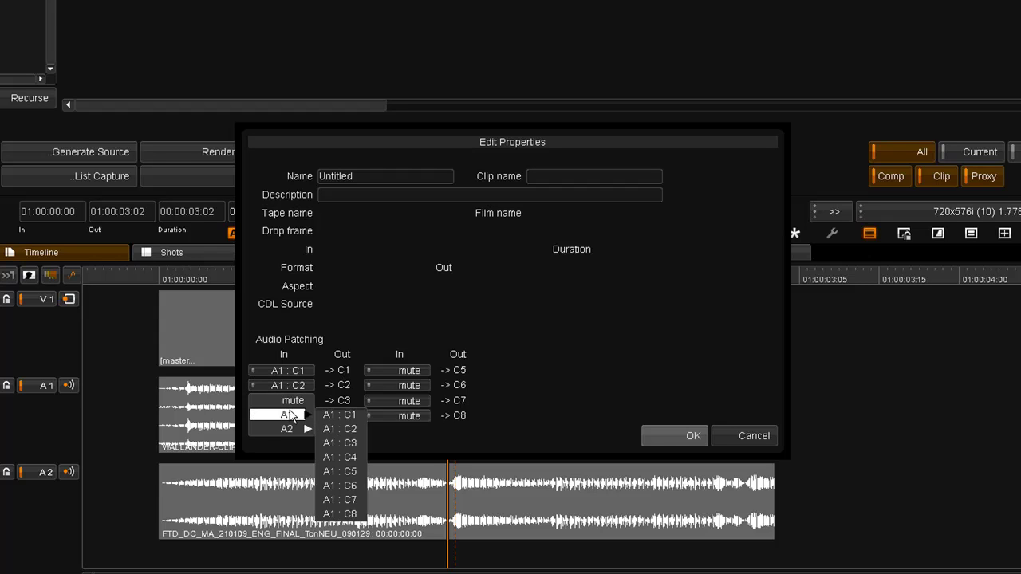
{"action": "left_click", "coordinate": [329, 444]}
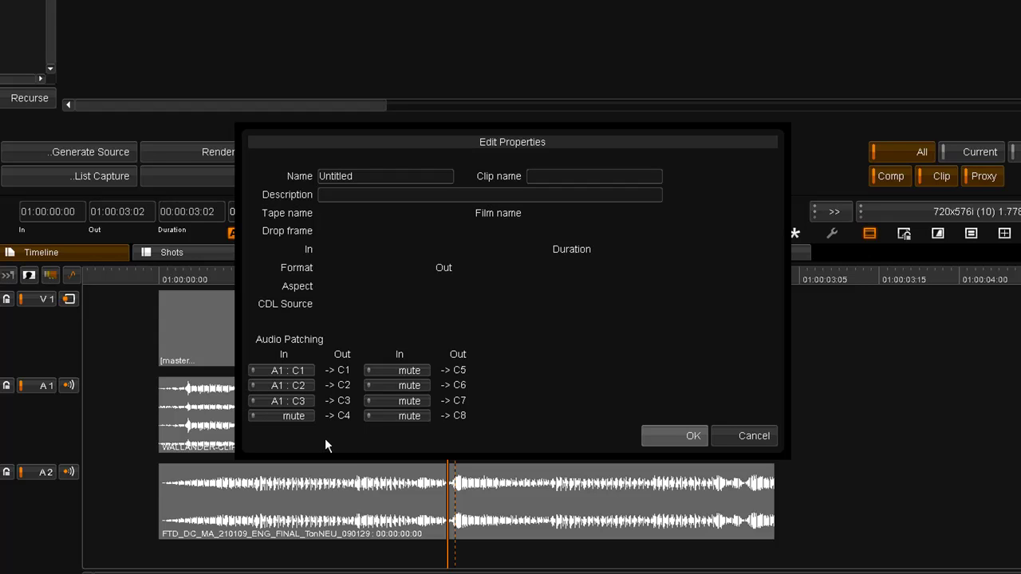
{"action": "left_click", "coordinate": [292, 416]}
{"action": "mouse_move", "coordinate": [286, 429]}
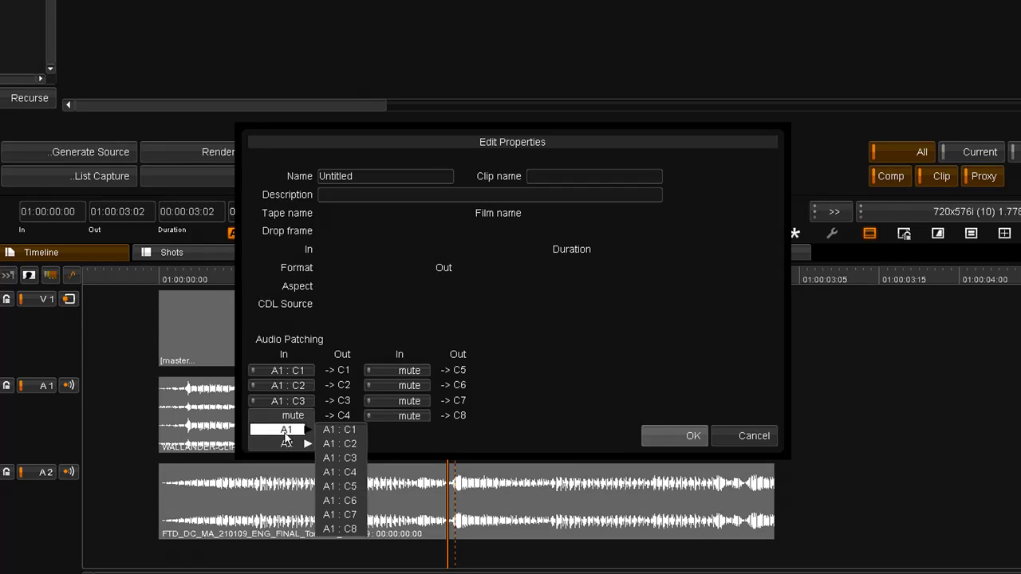
{"action": "left_click", "coordinate": [330, 472]}
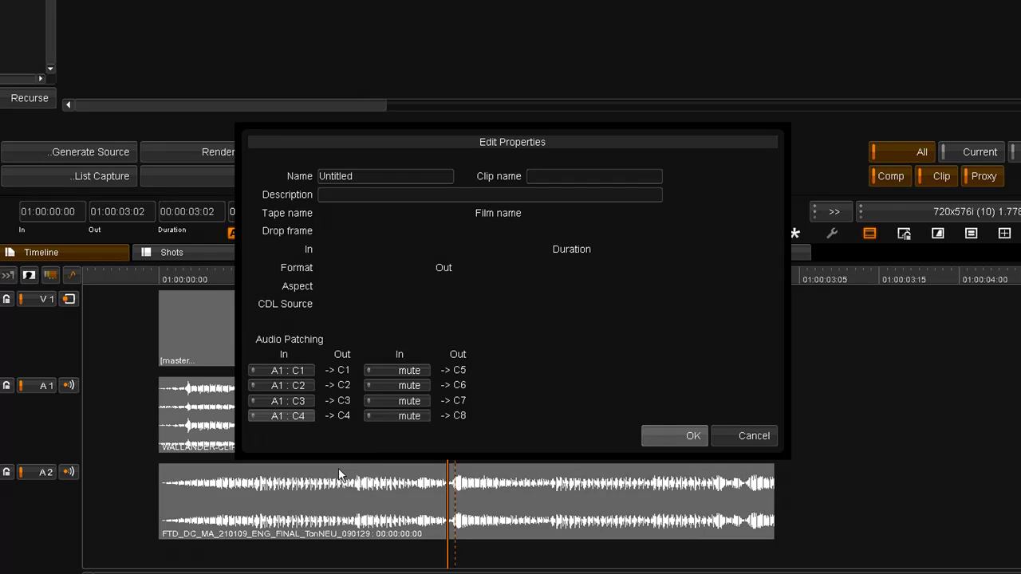
Step: Patch outputs C5 and C6 to A2 : C1 and A2 : C2, then apply
{"action": "left_click", "coordinate": [390, 371]}
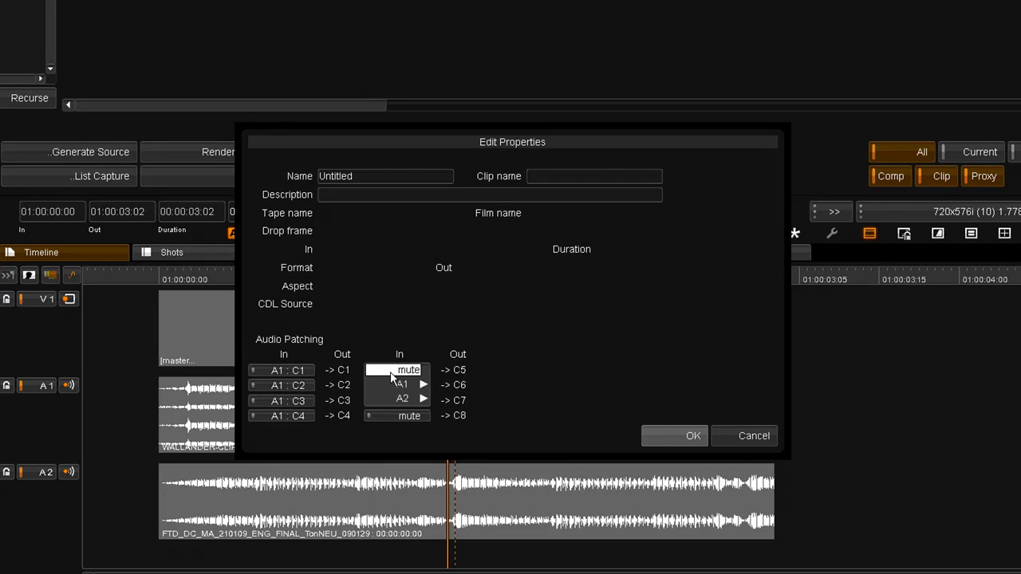
{"action": "mouse_move", "coordinate": [397, 398]}
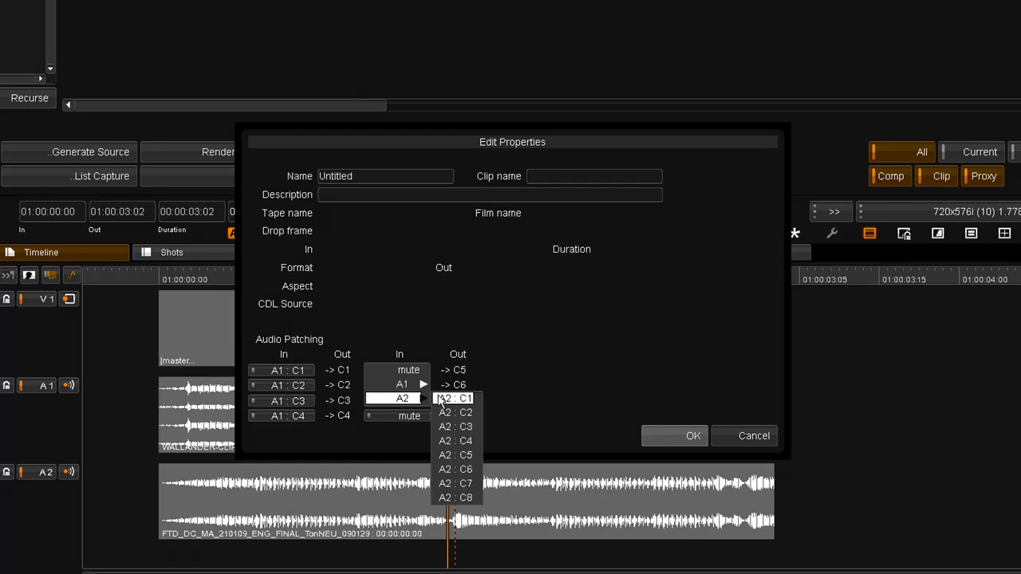
{"action": "left_click", "coordinate": [441, 399]}
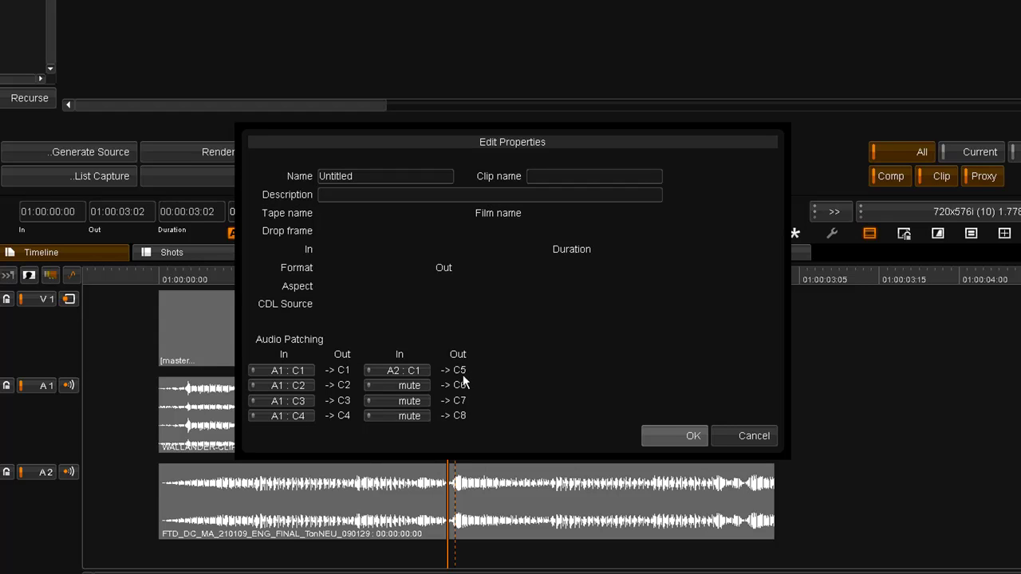
{"action": "left_click", "coordinate": [402, 385]}
{"action": "mouse_move", "coordinate": [401, 414]}
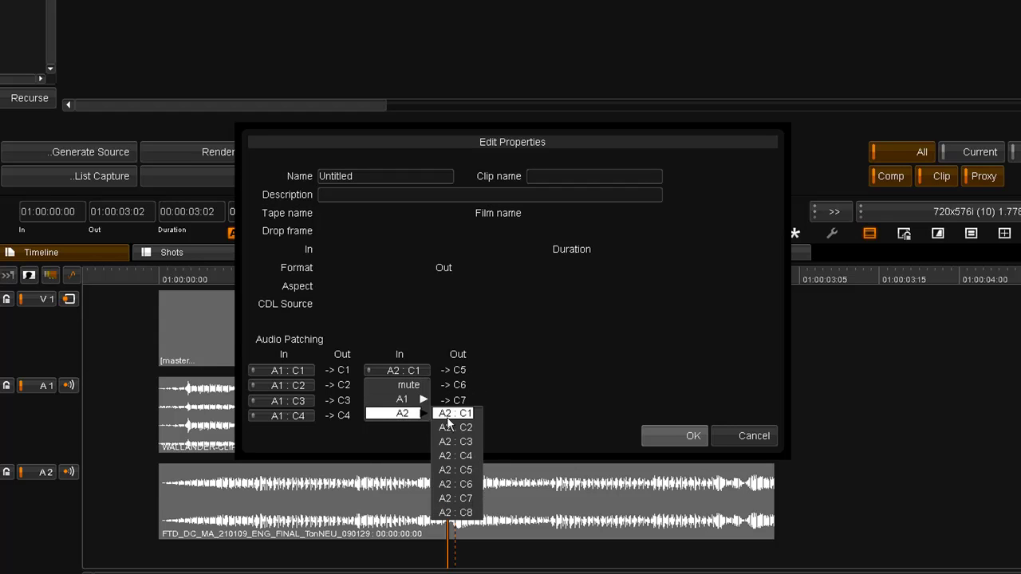
{"action": "left_click", "coordinate": [448, 429]}
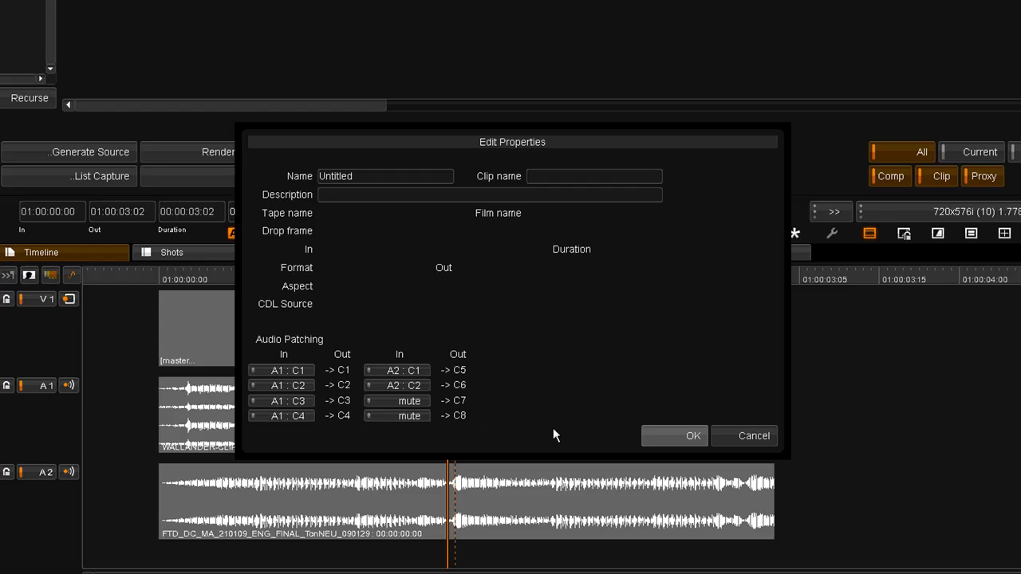
{"action": "left_click", "coordinate": [651, 433]}
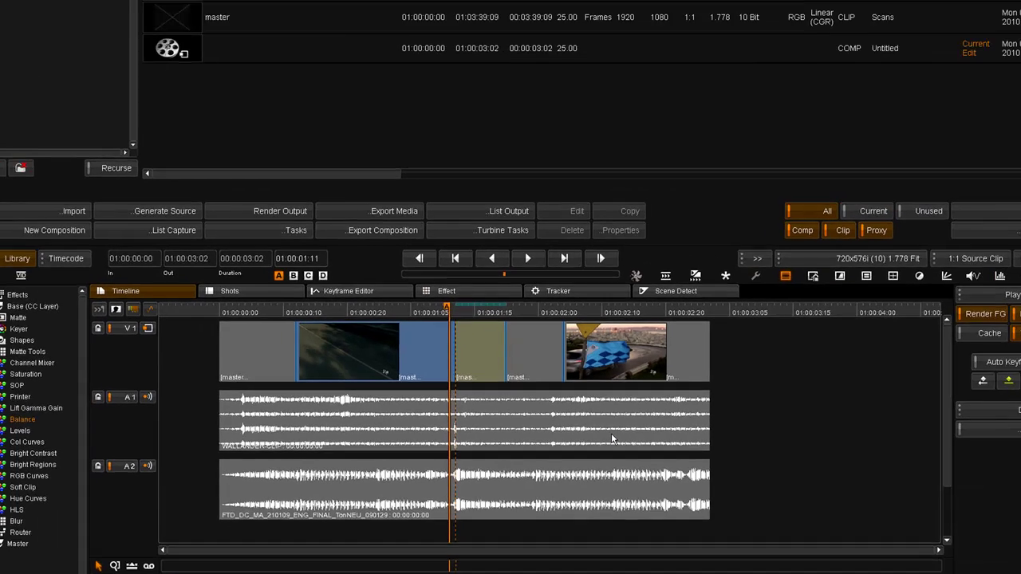